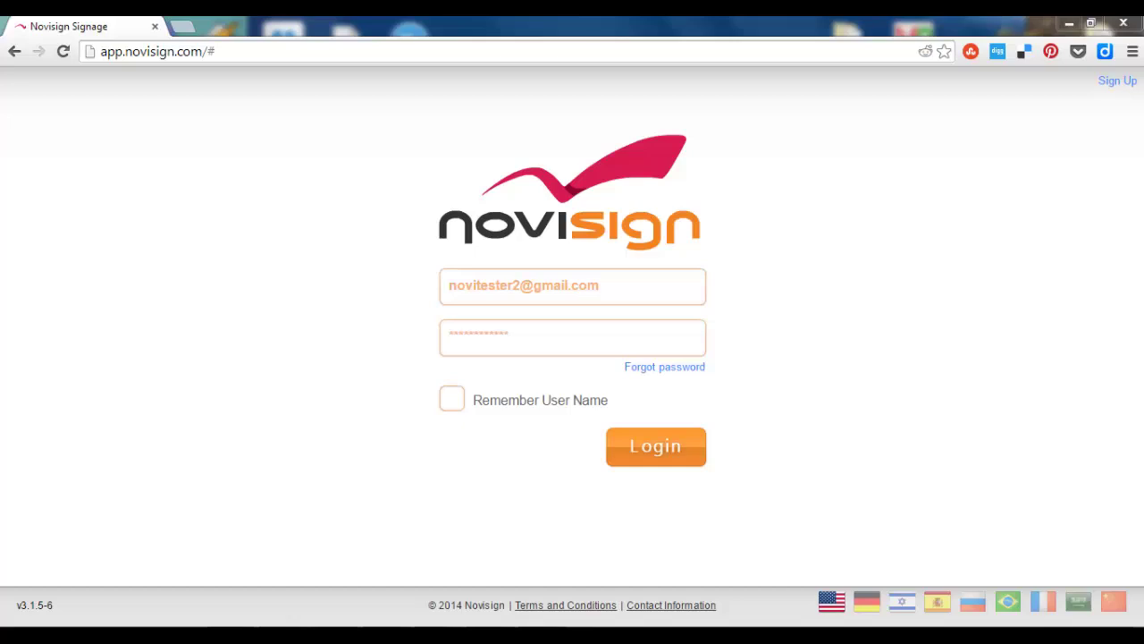
# Log in to the NoviSign signage account.
pyautogui.click(676, 455)
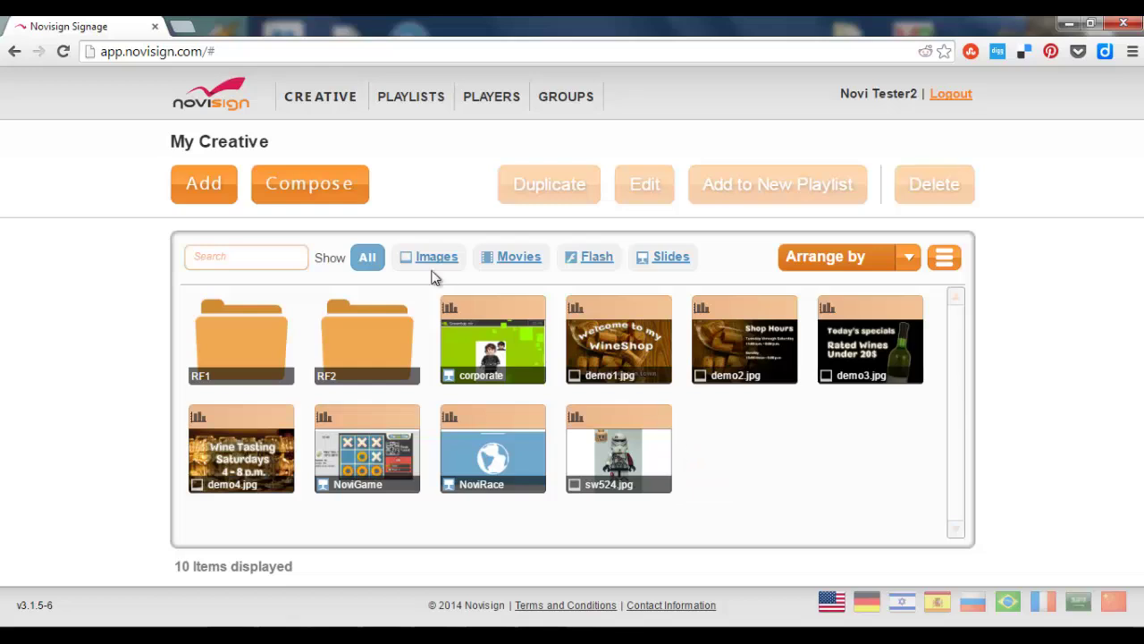
# Compose a new blank creative named 'Instagram CR'.
pyautogui.click(318, 186)
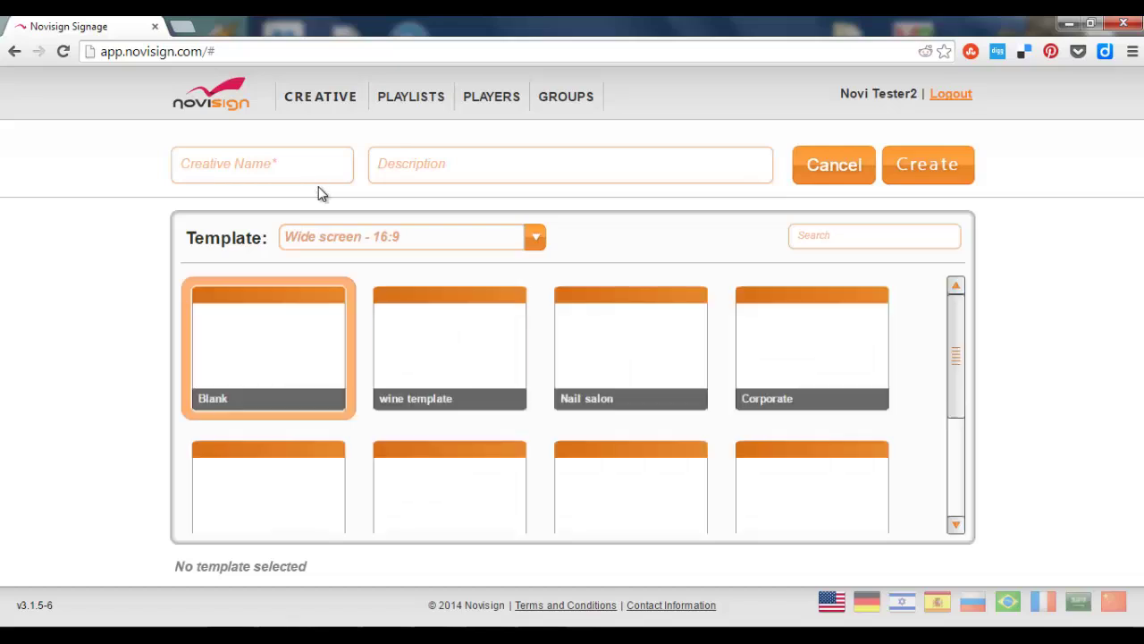
pyautogui.click(285, 167)
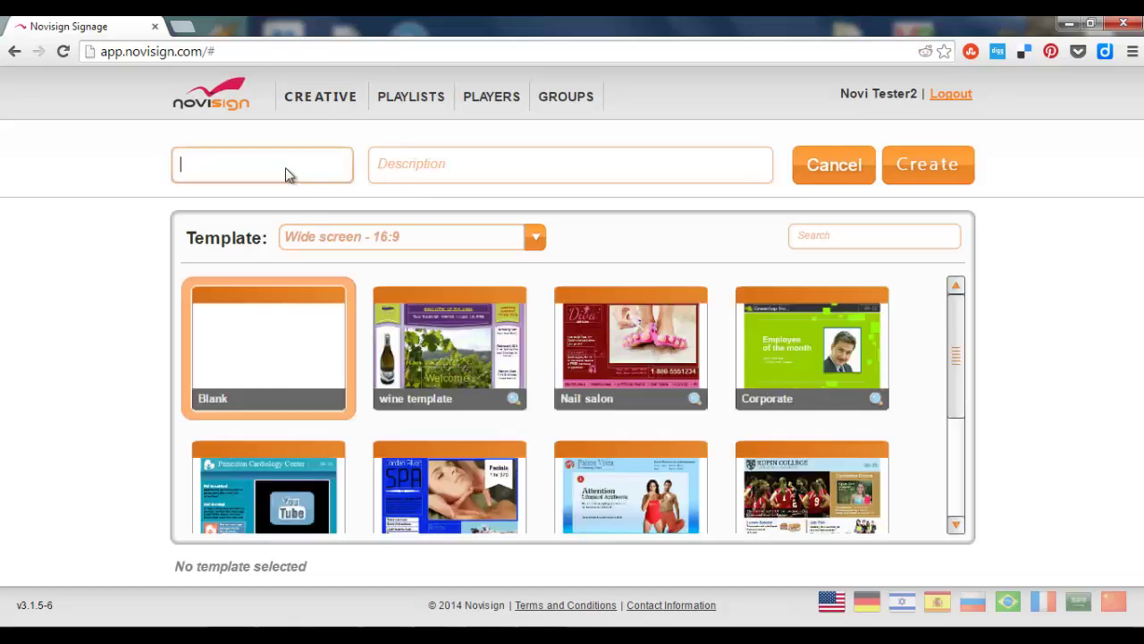
pyautogui.write('Instagram CR')
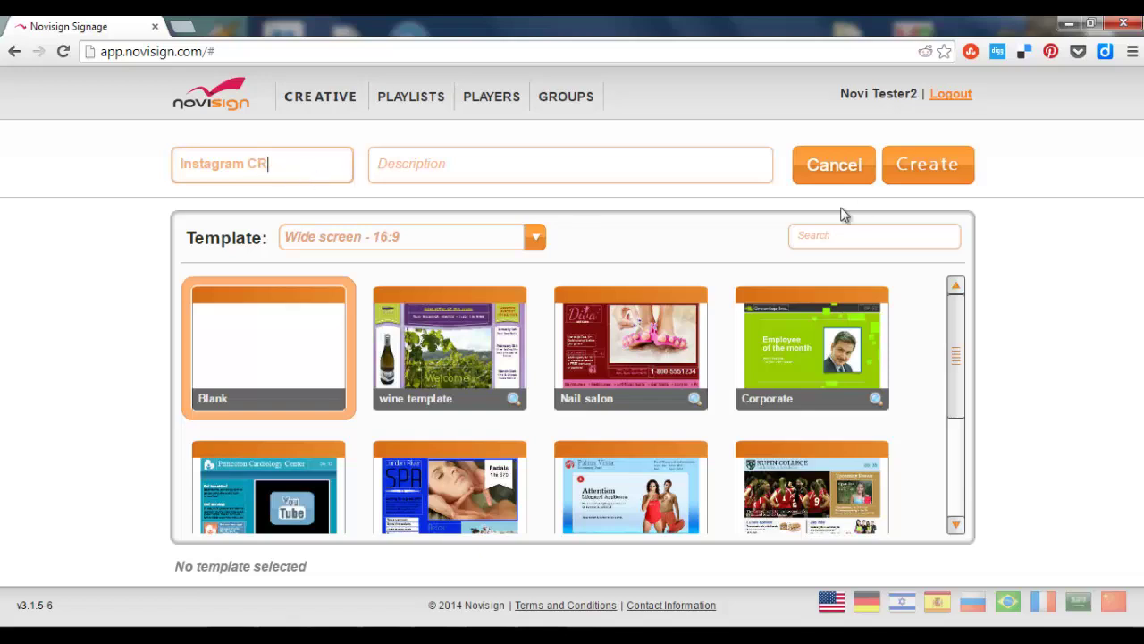
pyautogui.click(903, 166)
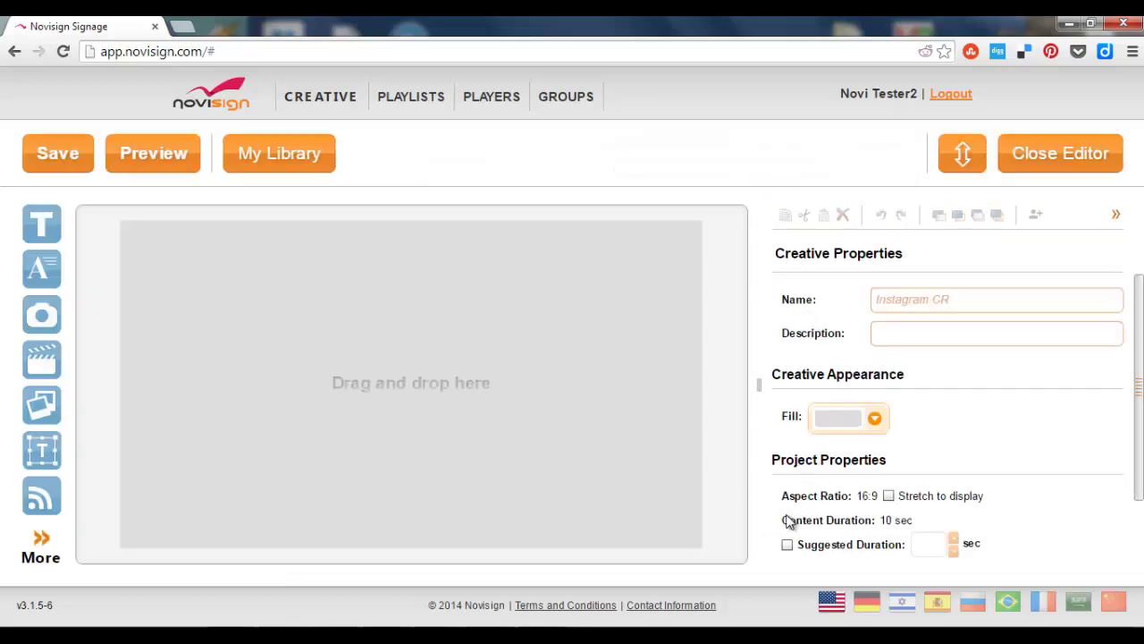
# Place an Instagram widget on the canvas that shows posts tagged #lego.
pyautogui.click(44, 545)
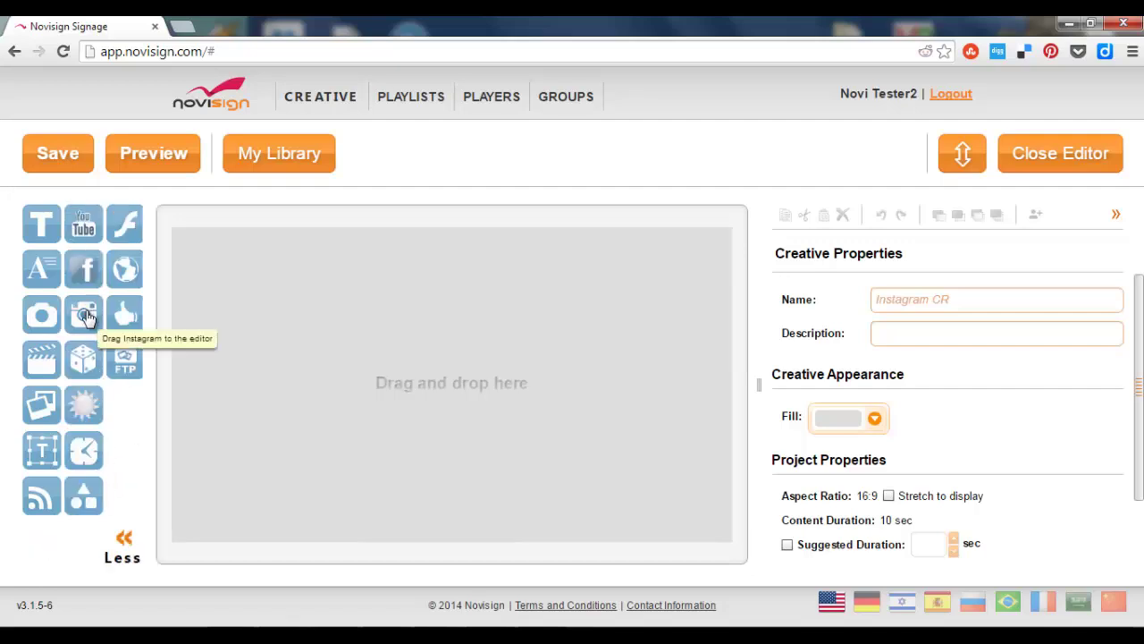
pyautogui.moveTo(87, 318); pyautogui.dragTo(208, 334)
pyautogui.moveTo(342, 327); pyautogui.dragTo(360, 328)
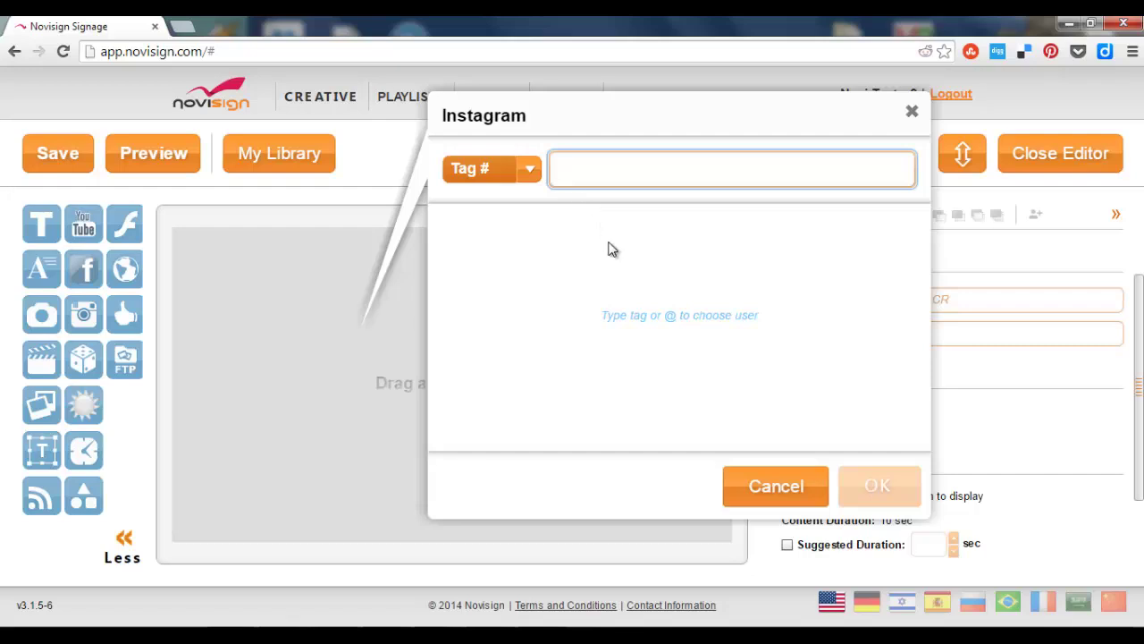
pyautogui.write('lego')
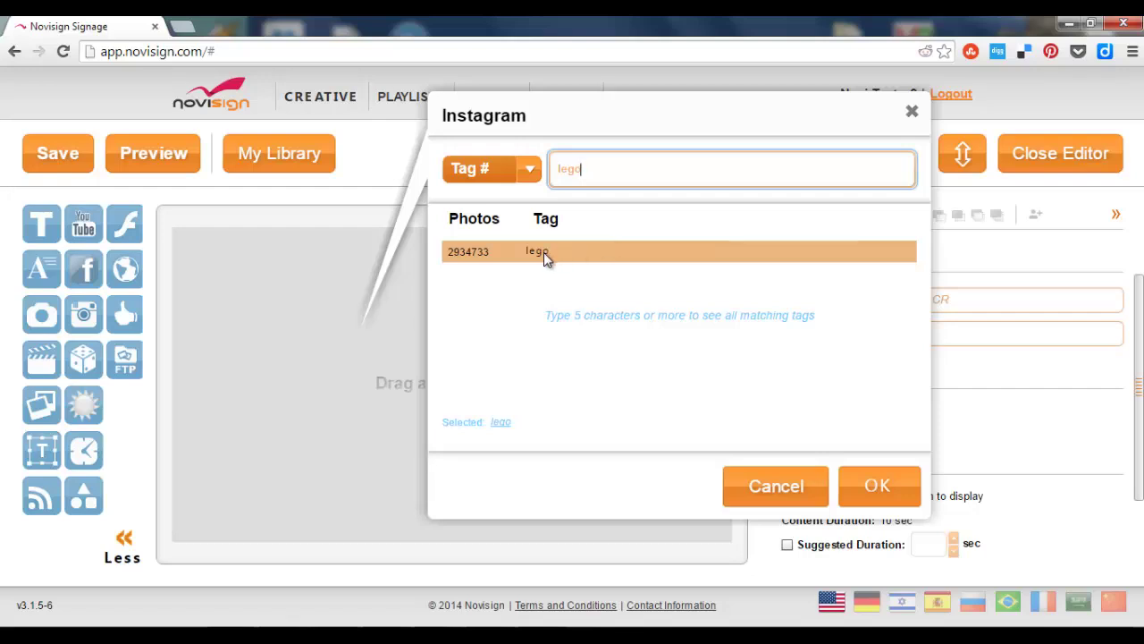
pyautogui.click(877, 492)
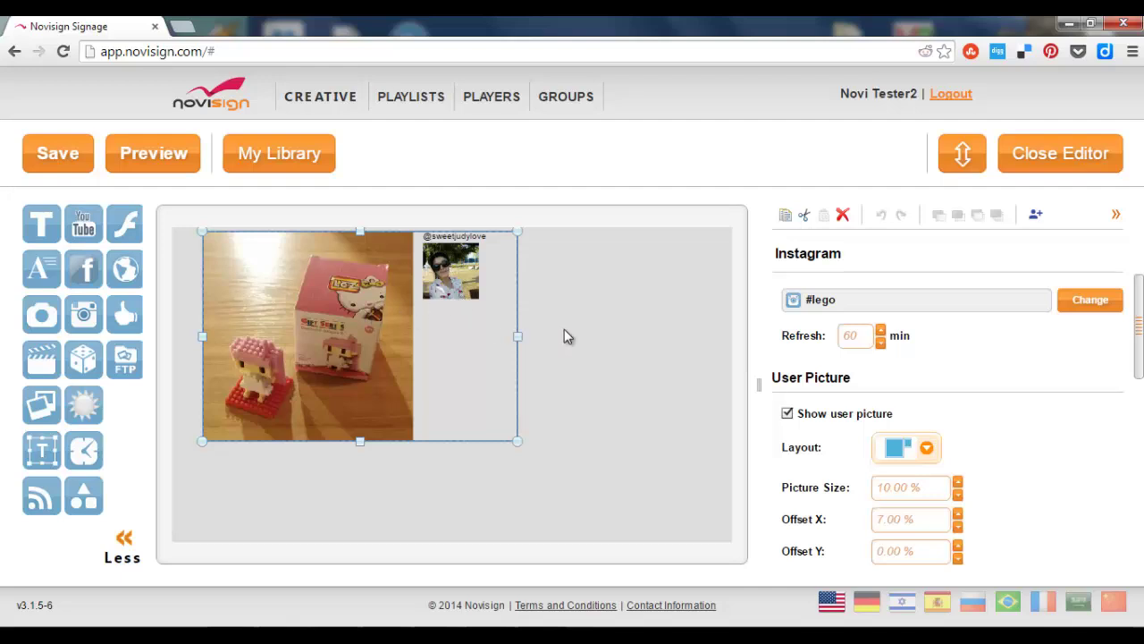
# Switch the Instagram feed source from Tag # to User @ and enter the account's username.
pyautogui.click(1105, 302)
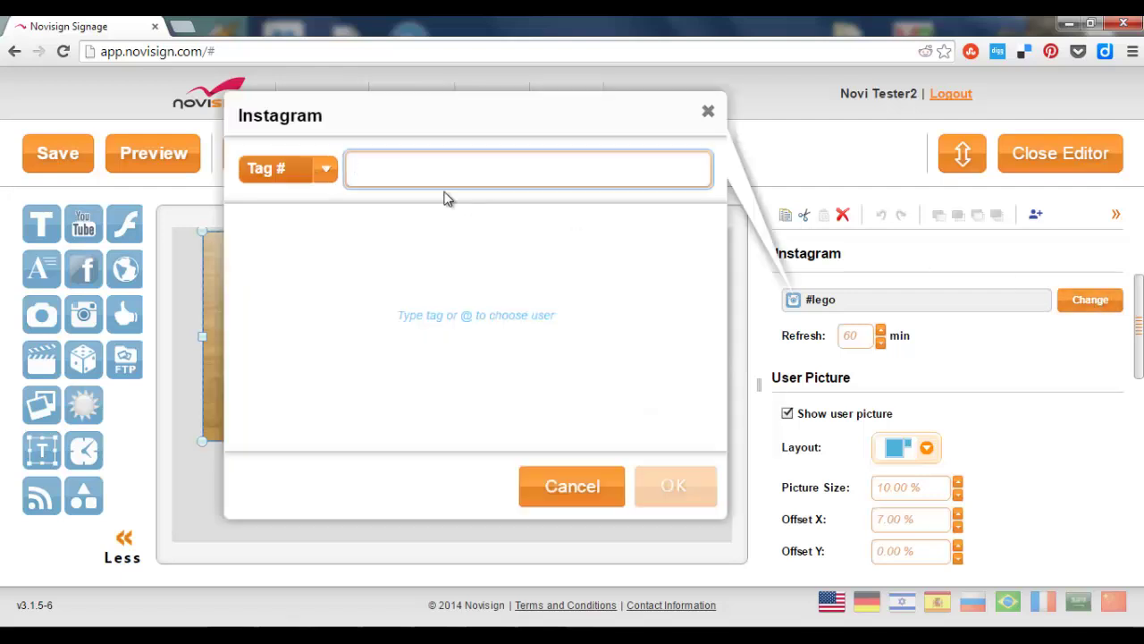
pyautogui.click(327, 169)
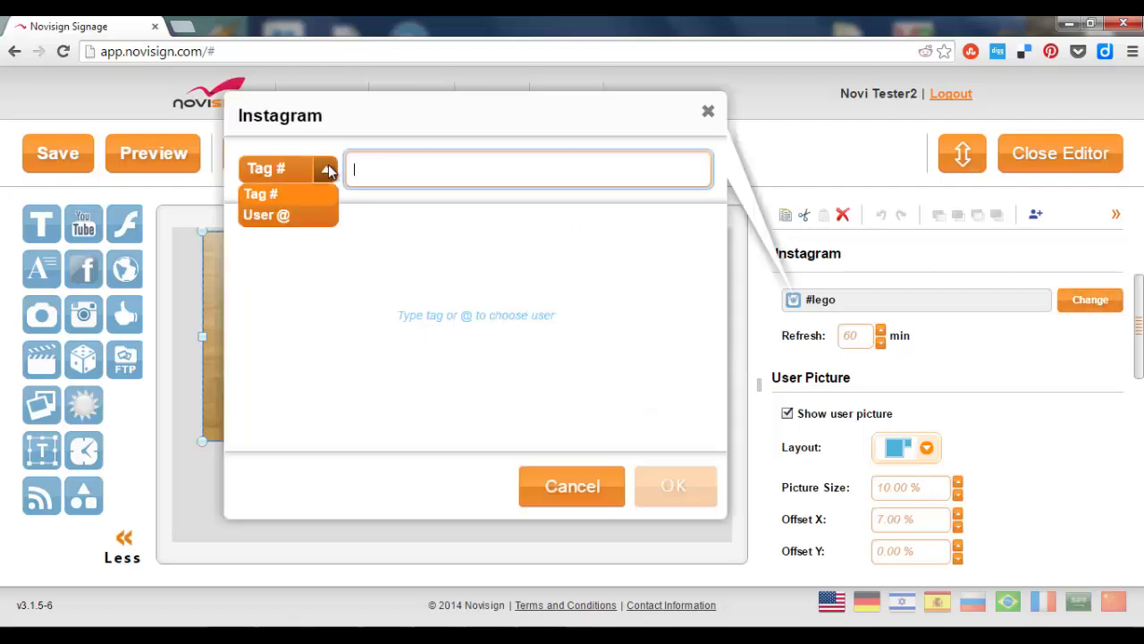
pyautogui.click(281, 214)
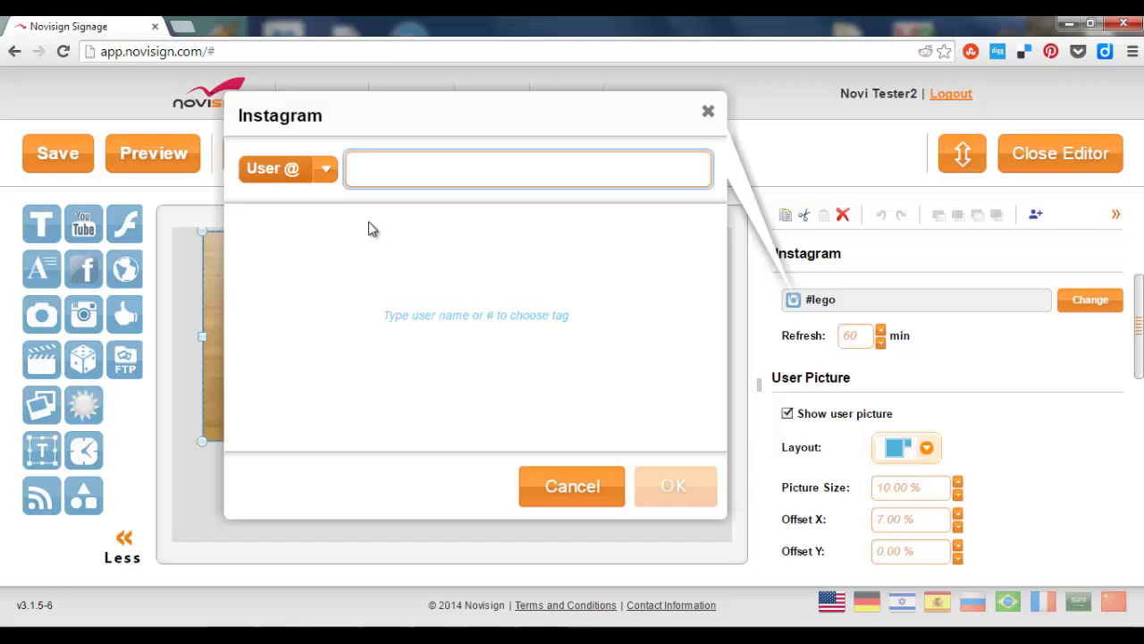
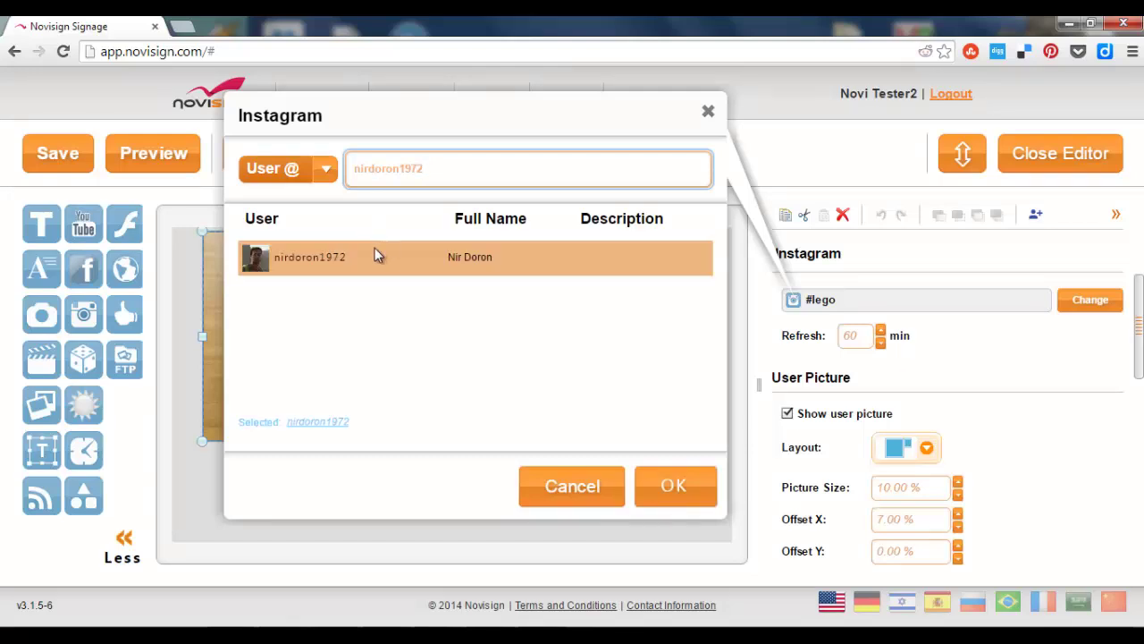
pyautogui.click(663, 481)
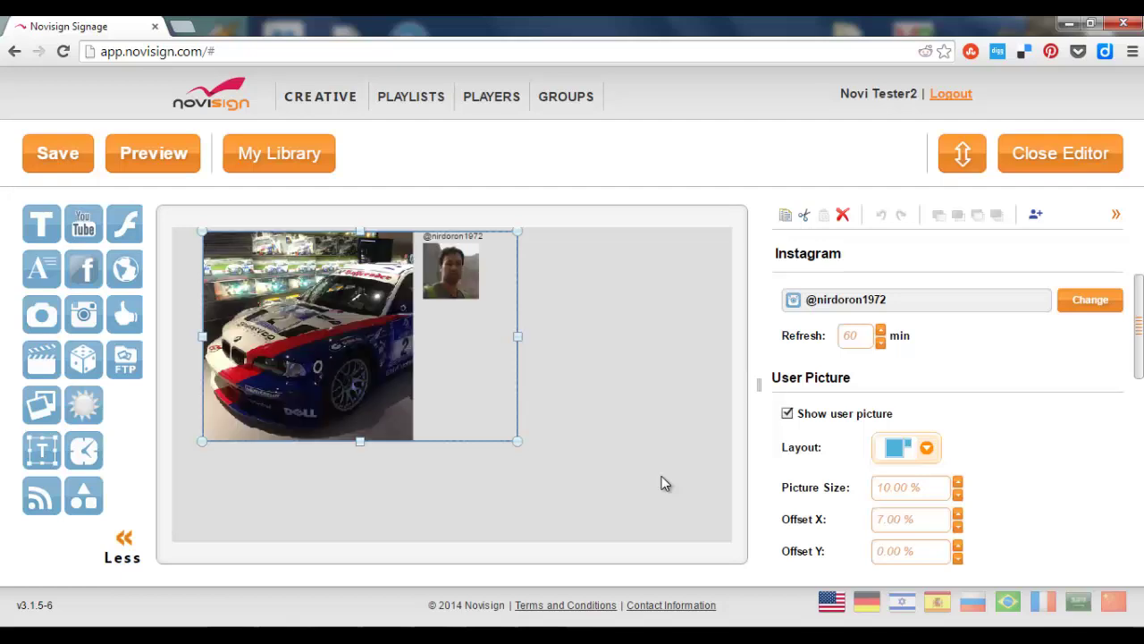
# Move the Instagram feed top-left, shrink it to a square, and add weather and clock widgets beside it.
pyautogui.moveTo(383, 278); pyautogui.dragTo(367, 322)
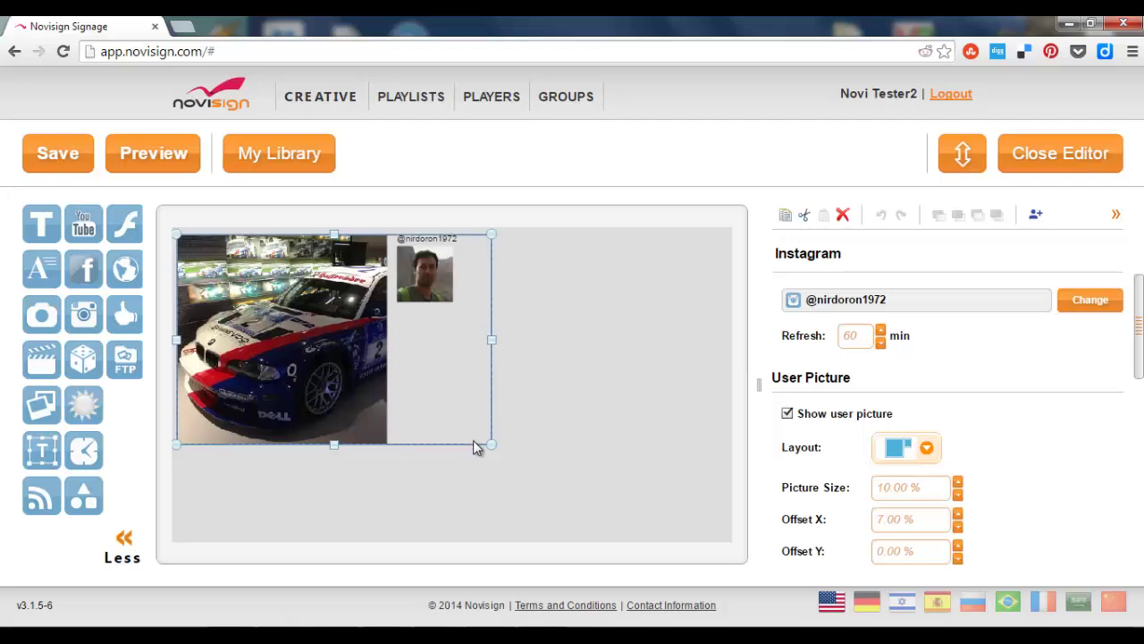
pyautogui.moveTo(488, 444); pyautogui.dragTo(457, 533)
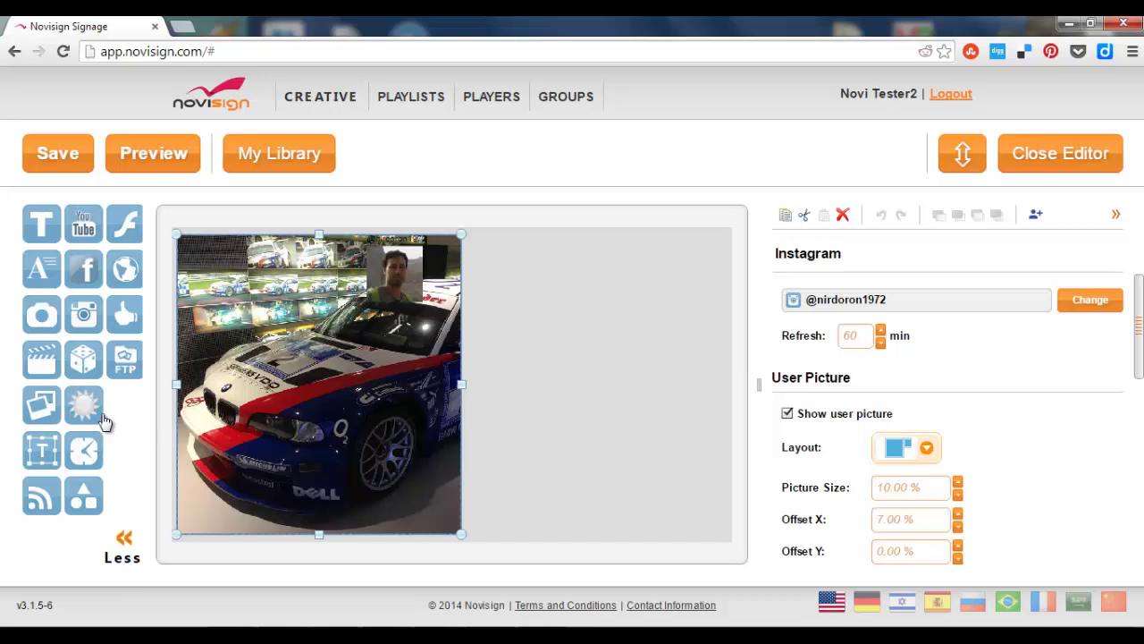
pyautogui.moveTo(89, 411); pyautogui.dragTo(608, 362)
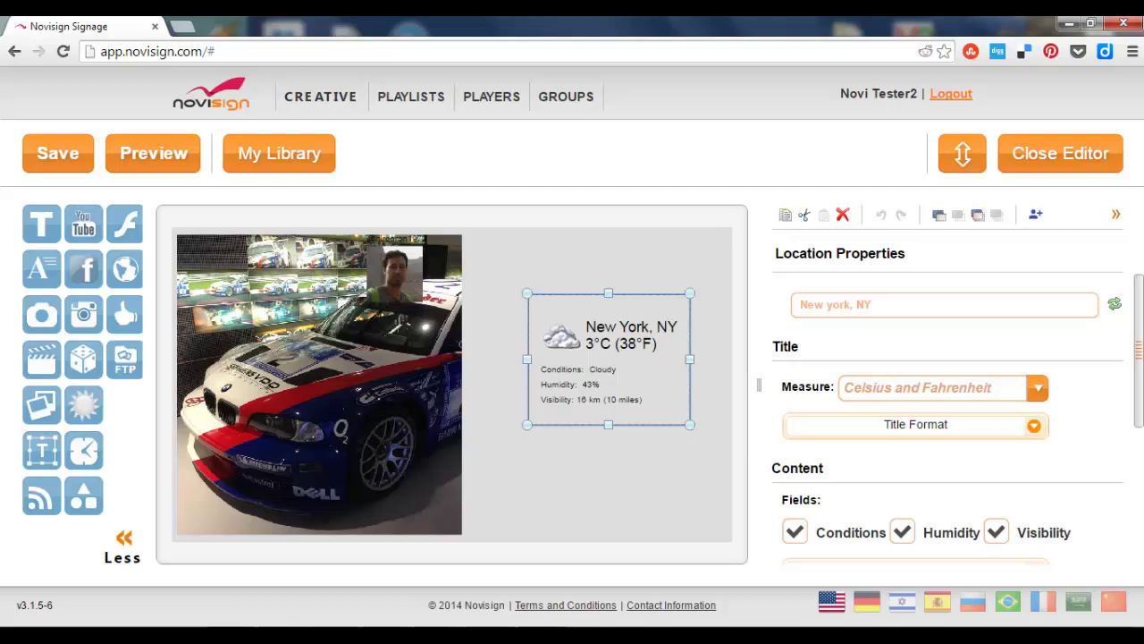
pyautogui.moveTo(530, 295); pyautogui.dragTo(526, 366)
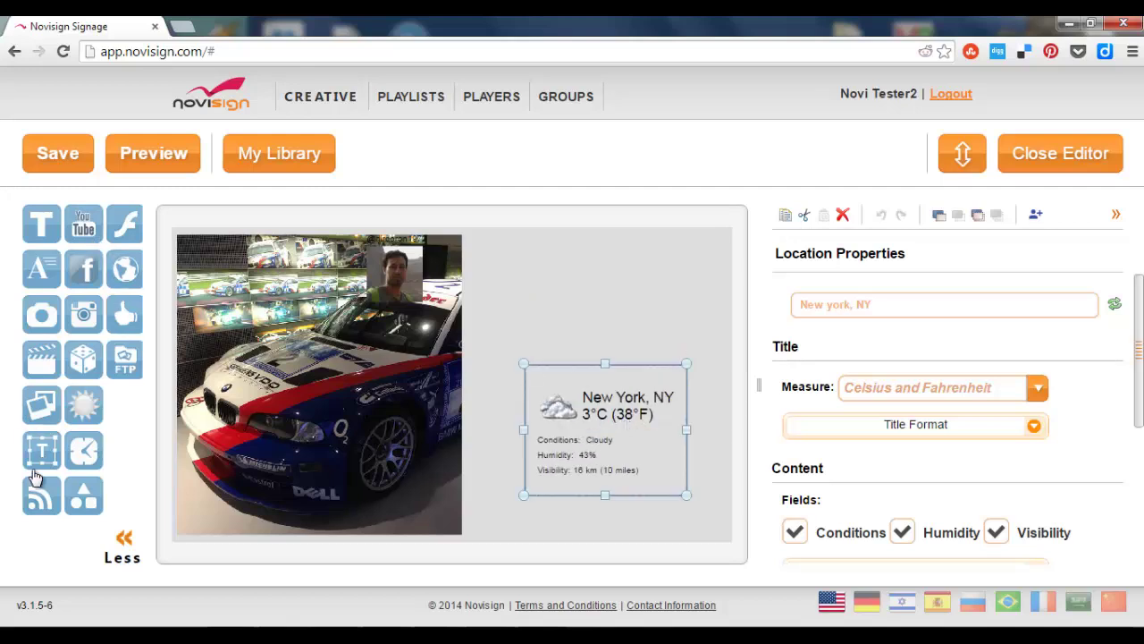
pyautogui.moveTo(83, 458); pyautogui.dragTo(572, 277)
# Put the Instagram widget's user picture at the bottom-left.
pyautogui.click(307, 356)
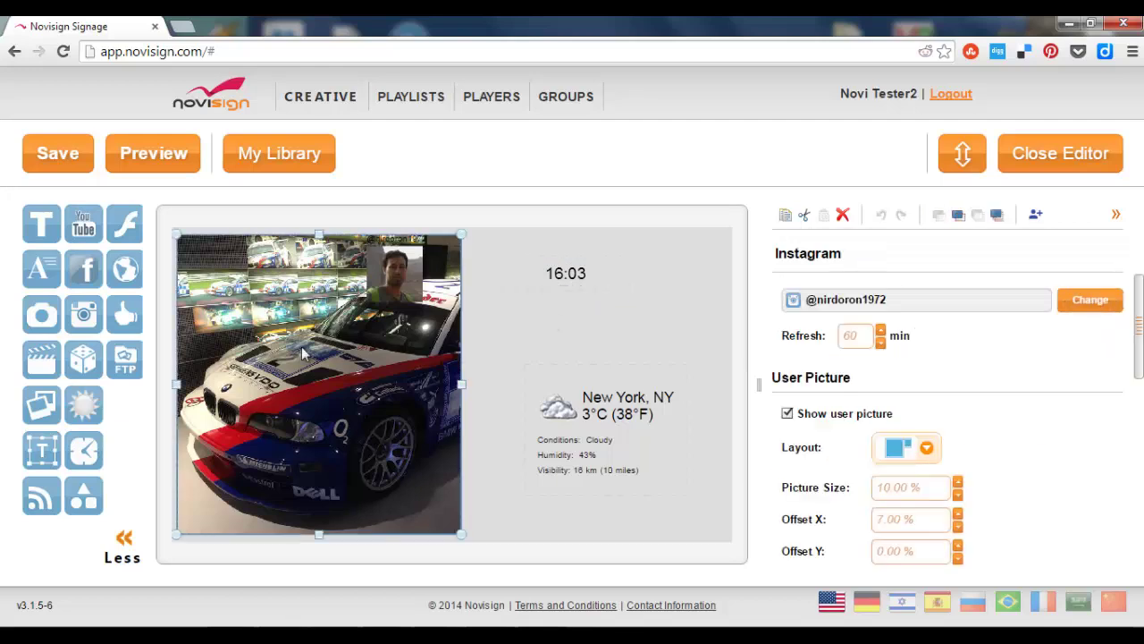
pyautogui.click(930, 452)
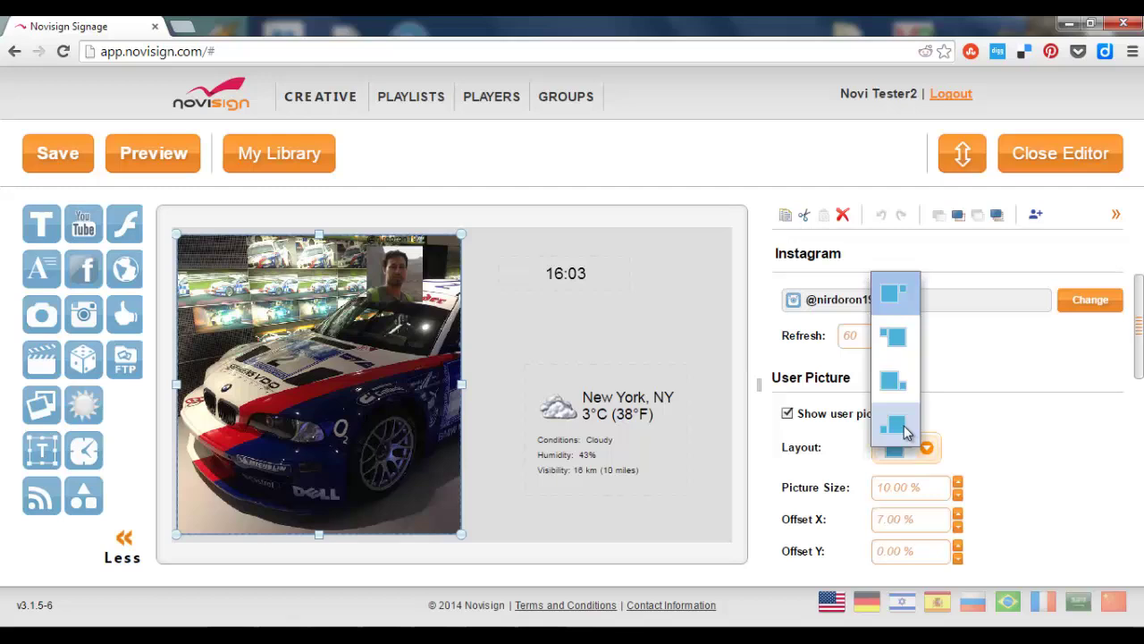
pyautogui.click(904, 427)
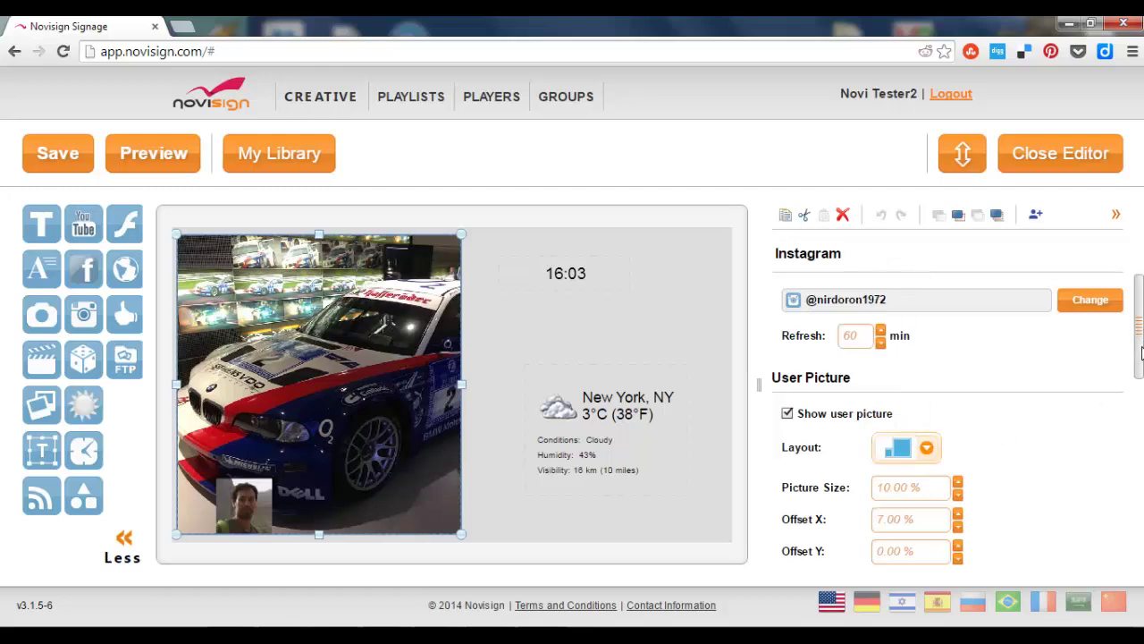
# Shorten the feed's refresh interval and dismiss the account upgrade prompt.
pyautogui.moveTo(1139, 347)
pyautogui.mouseDown()
pyautogui.moveTo(1140, 365)
pyautogui.moveTo(1140, 347)
pyautogui.mouseUp()
pyautogui.moveTo(863, 335); pyautogui.dragTo(843, 332)
pyautogui.click(932, 378)
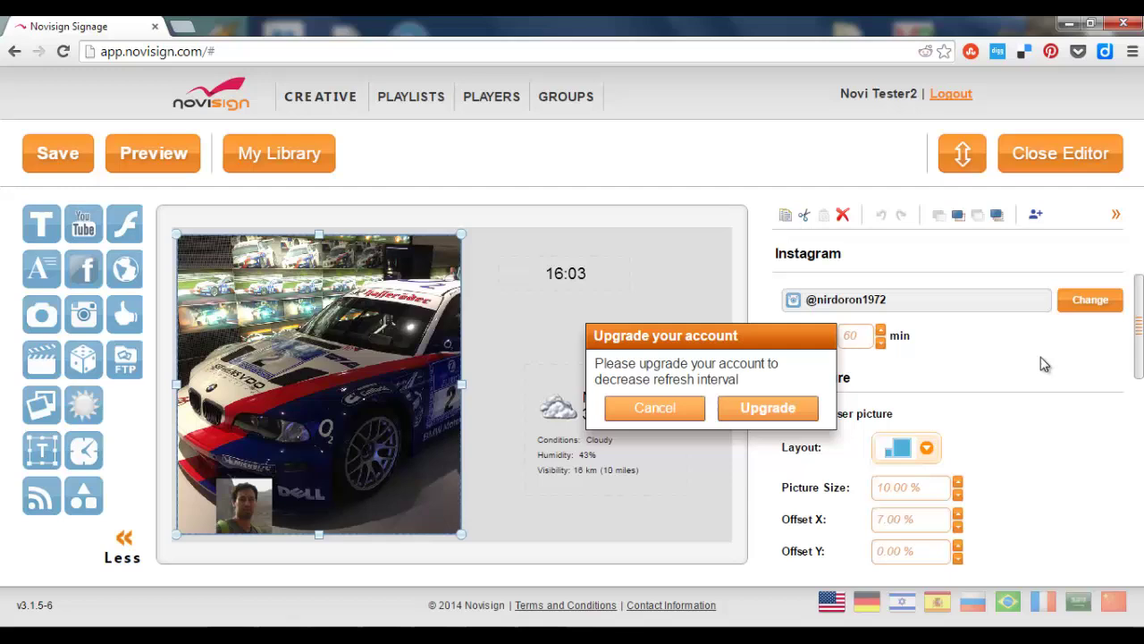
pyautogui.click(653, 408)
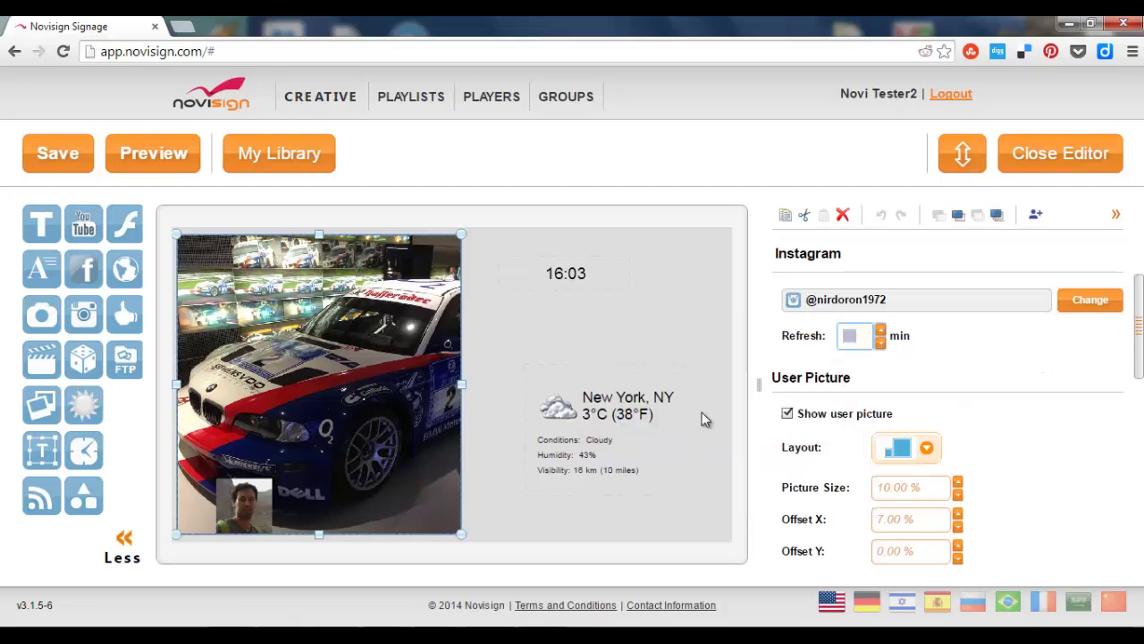
pyautogui.moveTo(1140, 300); pyautogui.dragTo(1141, 322)
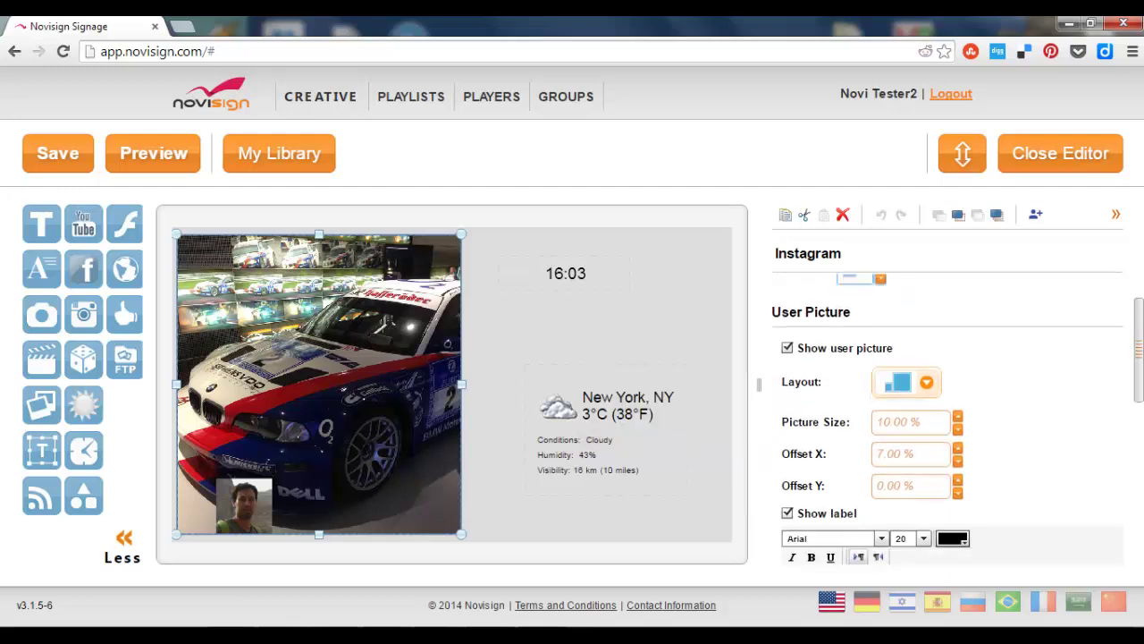
# Set photo duration to 7 sec, filter to the 20 most recent photos, and days to ALL.
pyautogui.scroll(-5, 1037, 410)
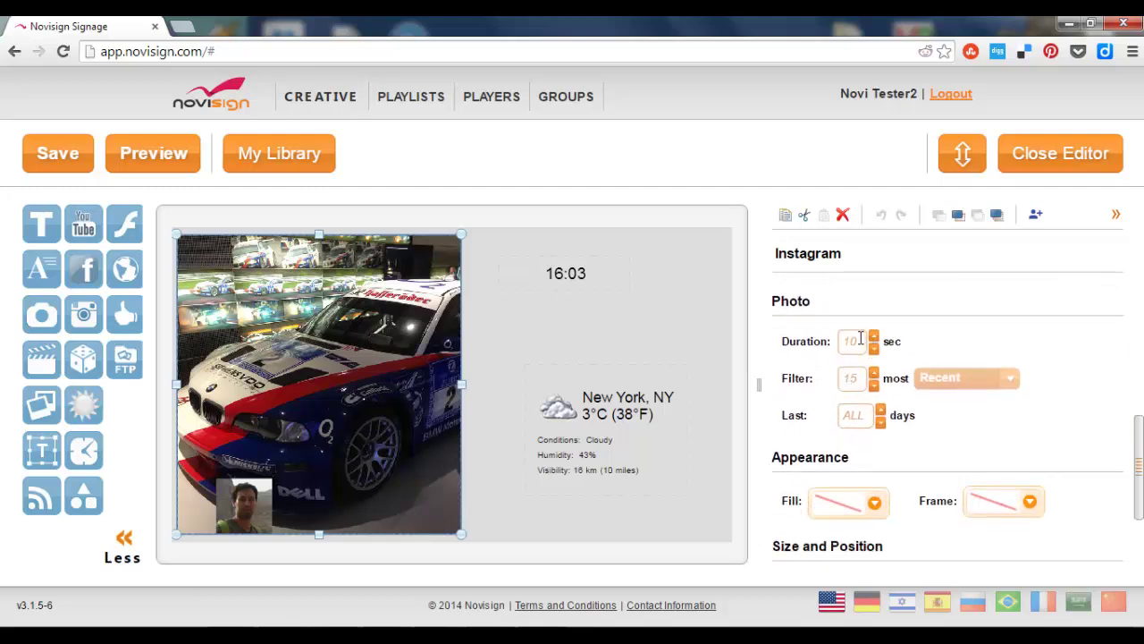
pyautogui.doubleClick(843, 341)
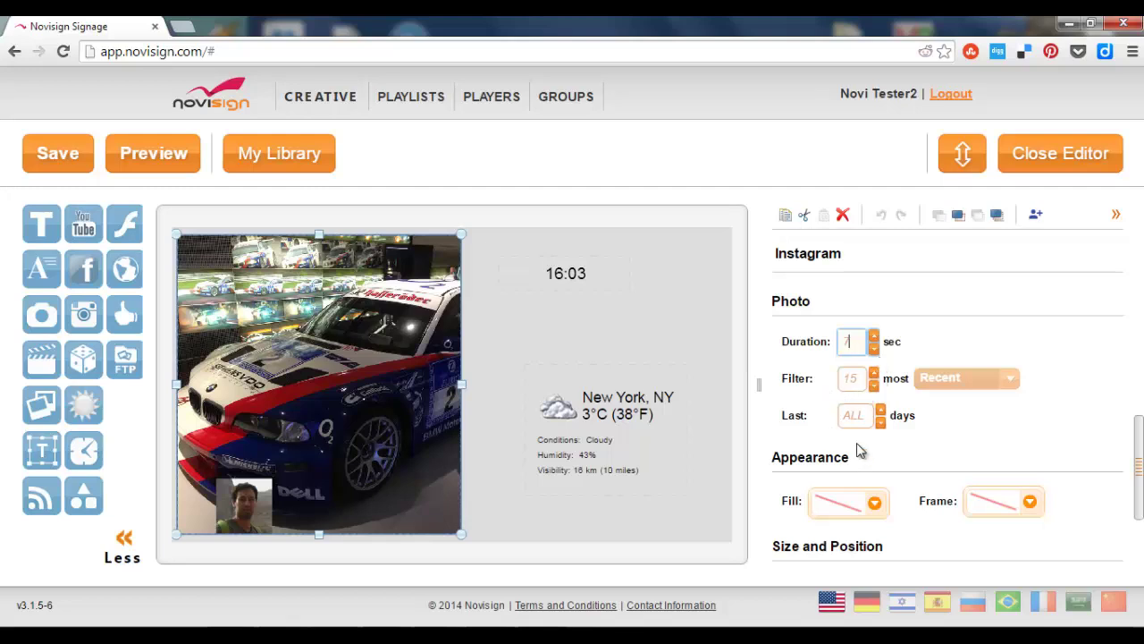
pyautogui.doubleClick(856, 378)
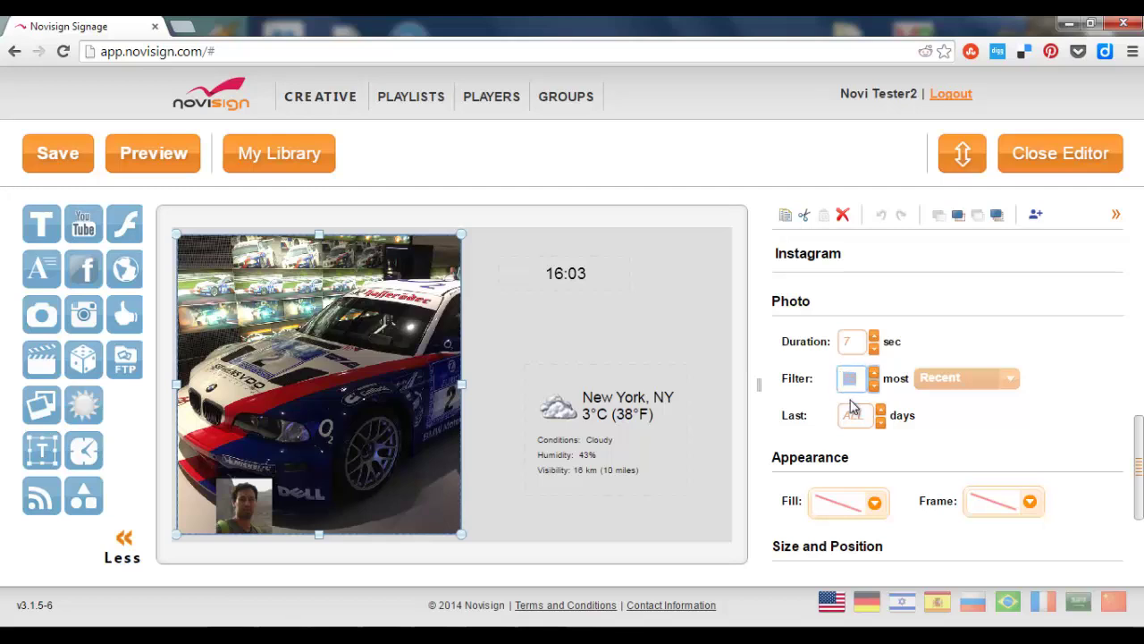
pyautogui.write('20')
pyautogui.click(882, 423)
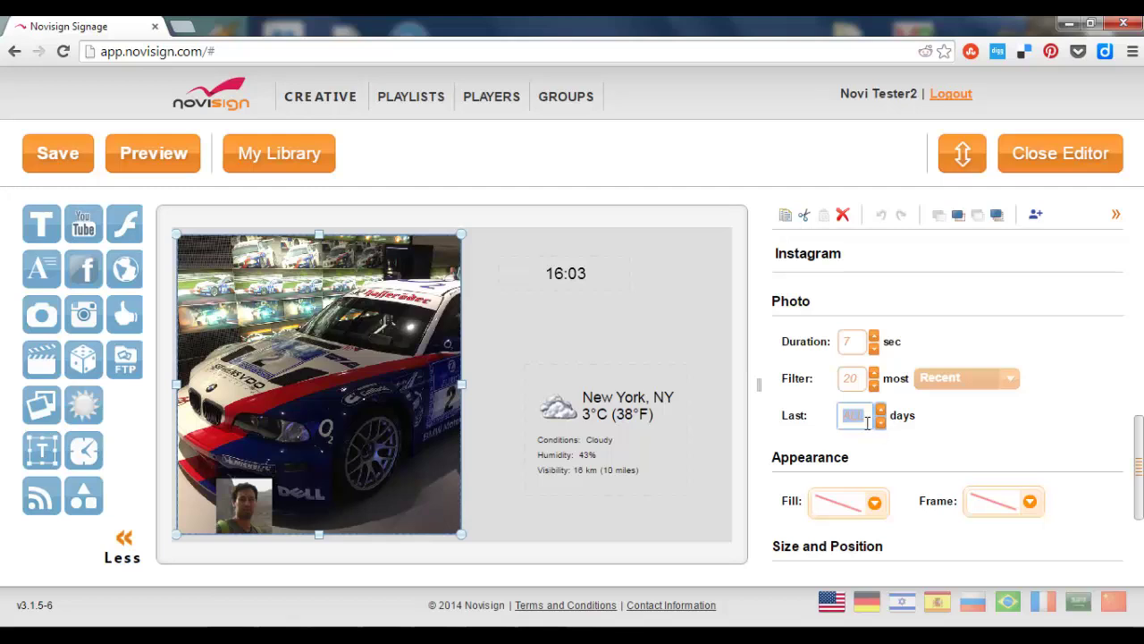
pyautogui.write('7')
pyautogui.click(880, 422)
pyautogui.click(880, 422)
pyautogui.moveTo(1140, 446); pyautogui.dragTo(1140, 368)
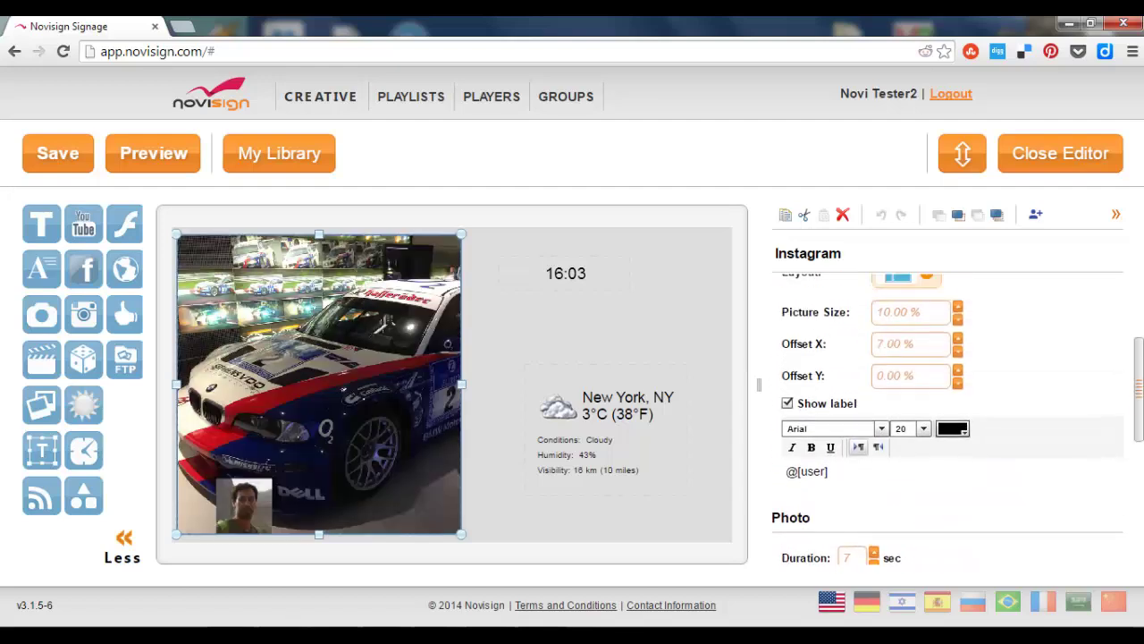
# Keep the user label shown and make its colour red.
pyautogui.click(787, 404)
pyautogui.click(787, 403)
pyautogui.click(958, 434)
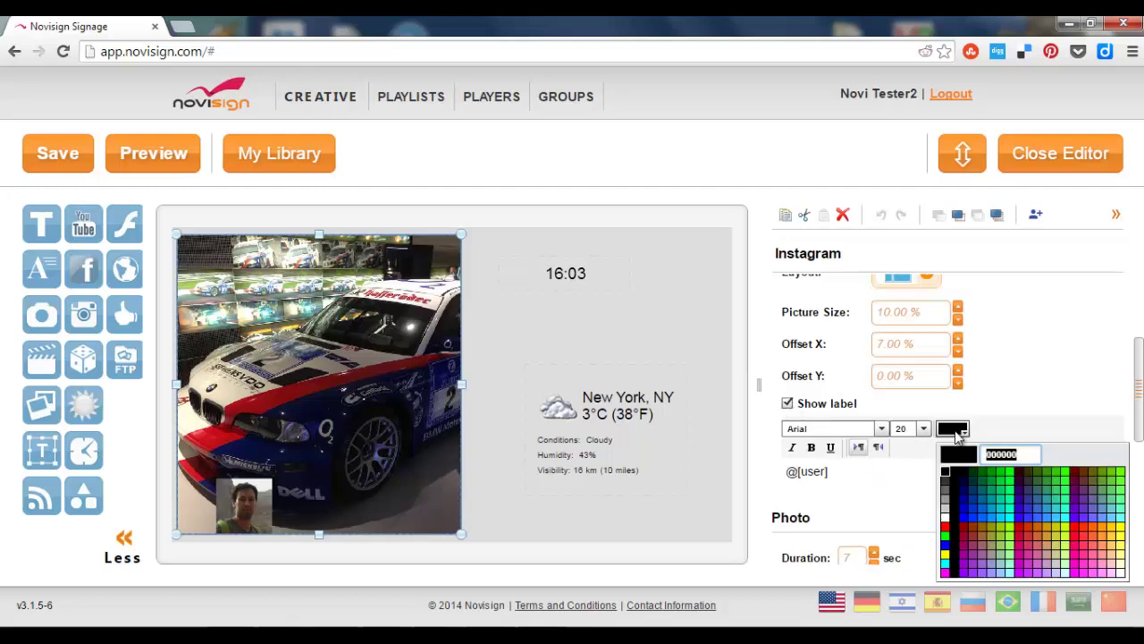
pyautogui.click(948, 528)
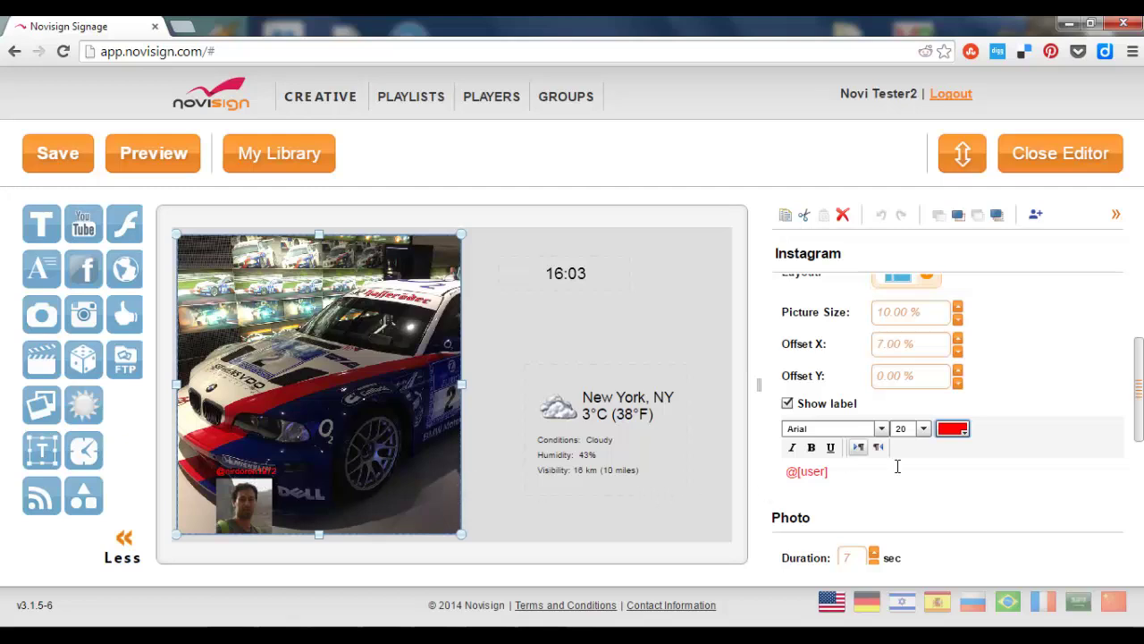
# Save the Instagram CR creative and close the editor.
pyautogui.scroll(3, 1138, 413)
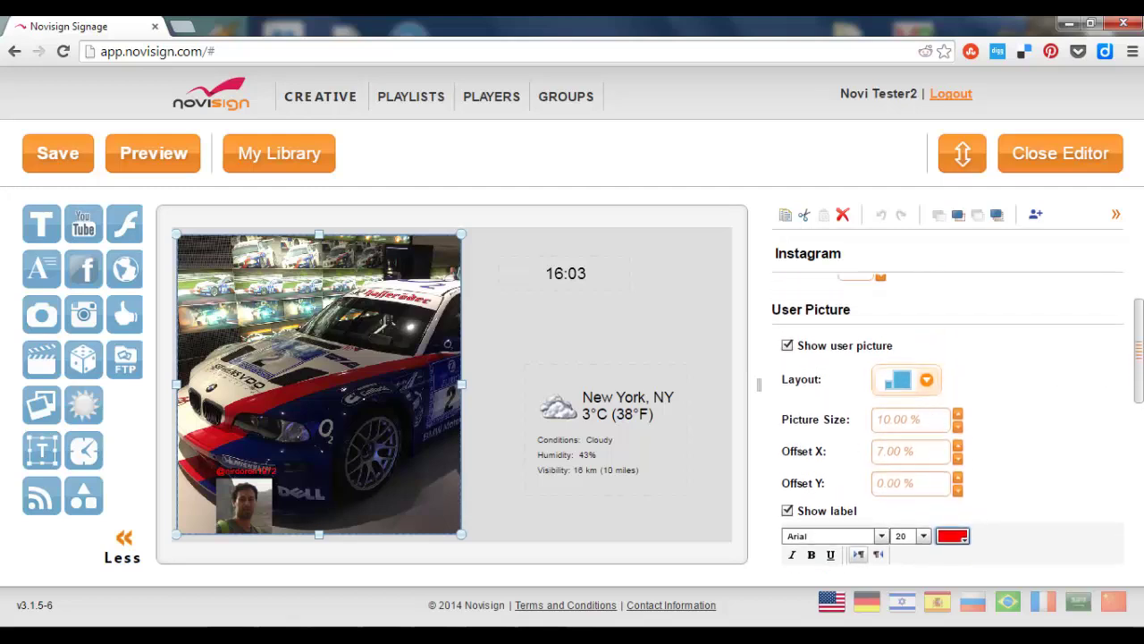
pyautogui.scroll(2, 800, 444)
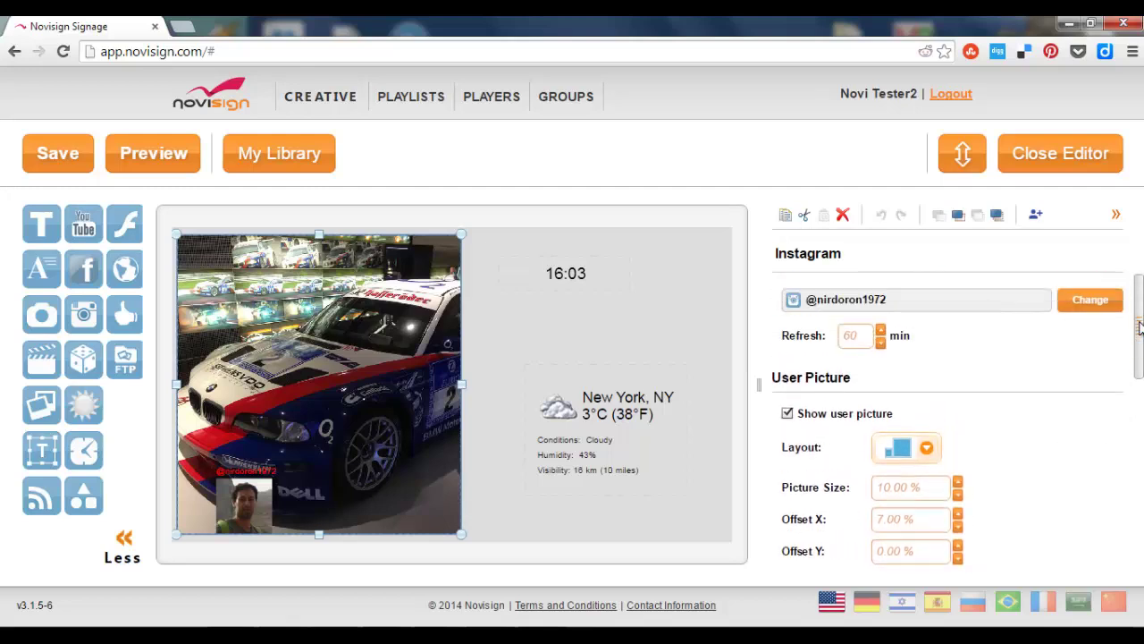
pyautogui.click(52, 151)
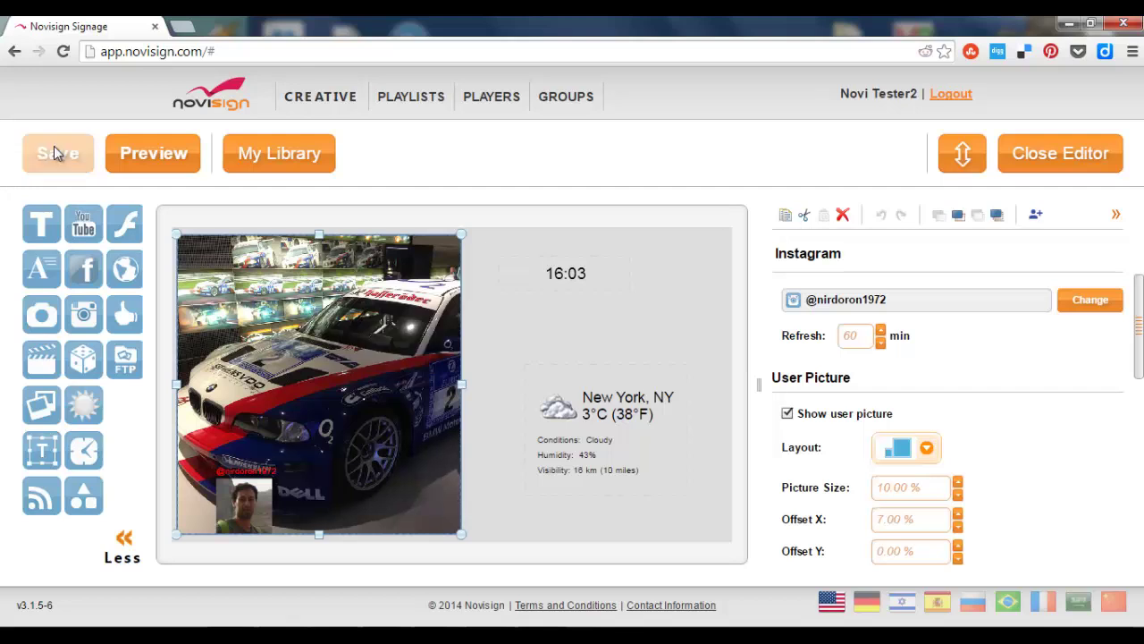
pyautogui.click(1035, 143)
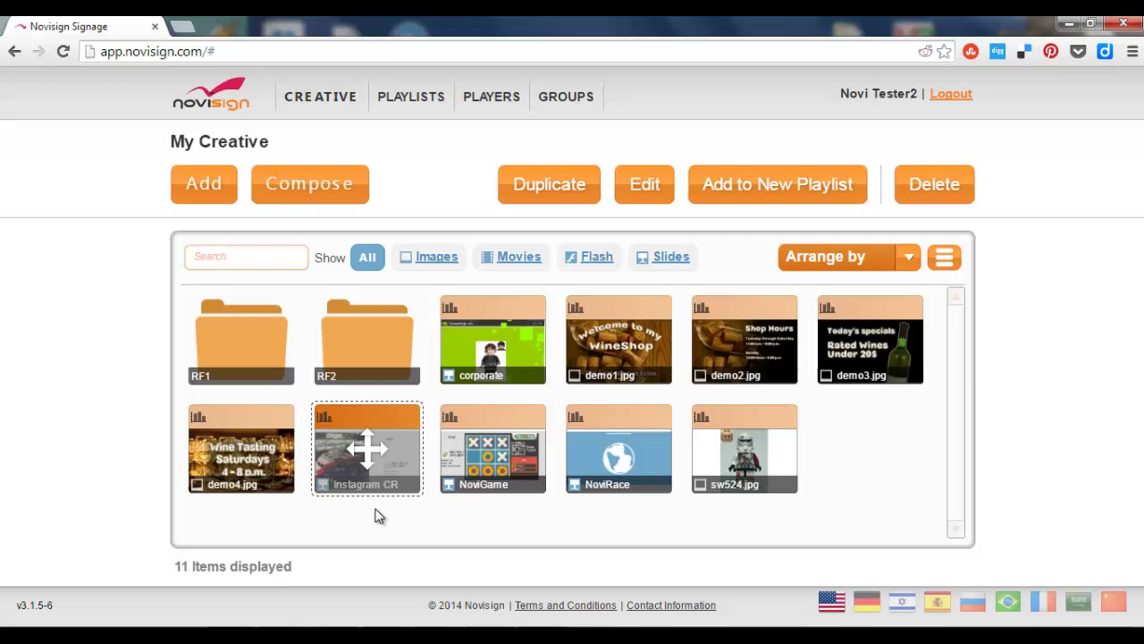
# Add Instagram CR to a new playlist named 'Instagram Playlist'.
pyautogui.click(787, 193)
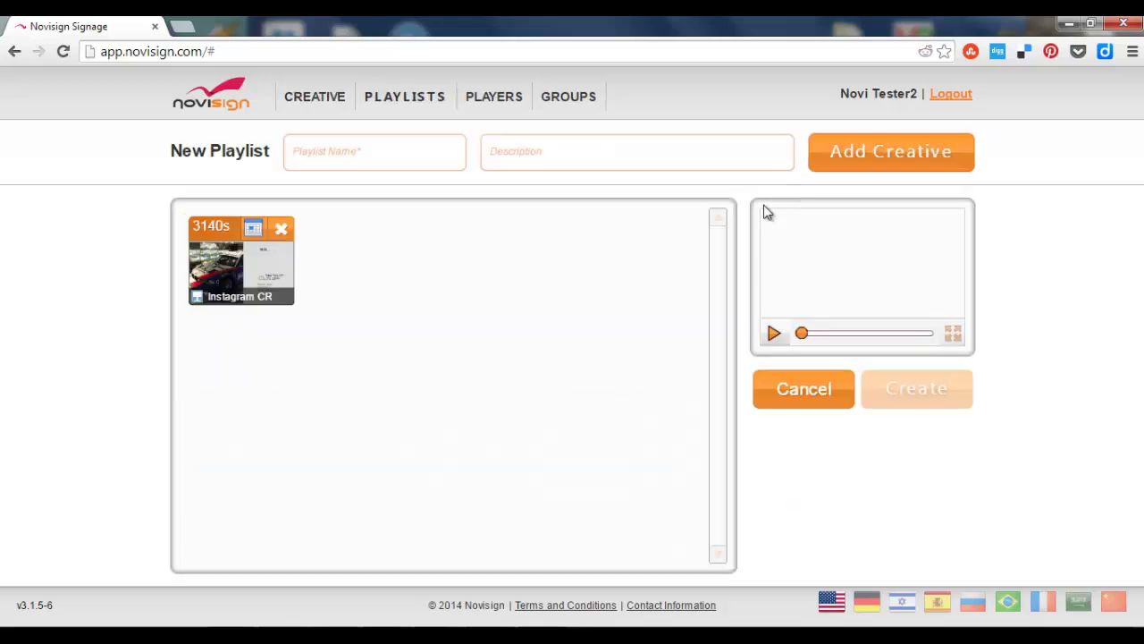
pyautogui.click(380, 154)
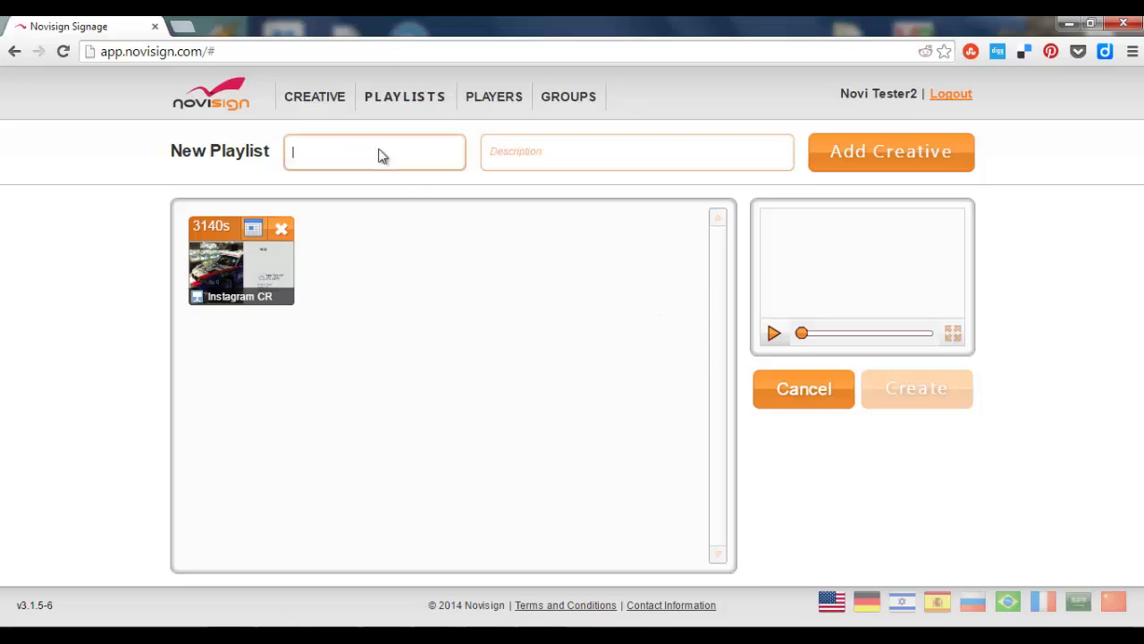
pyautogui.write('Instag')
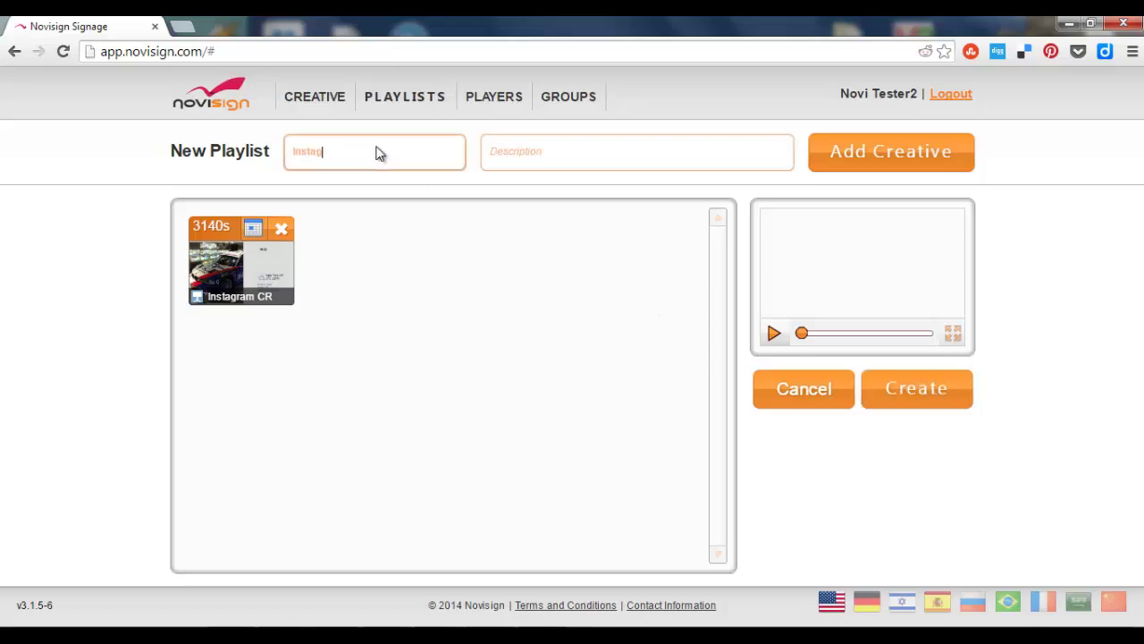
pyautogui.write('ram Playlist')
pyautogui.click(920, 386)
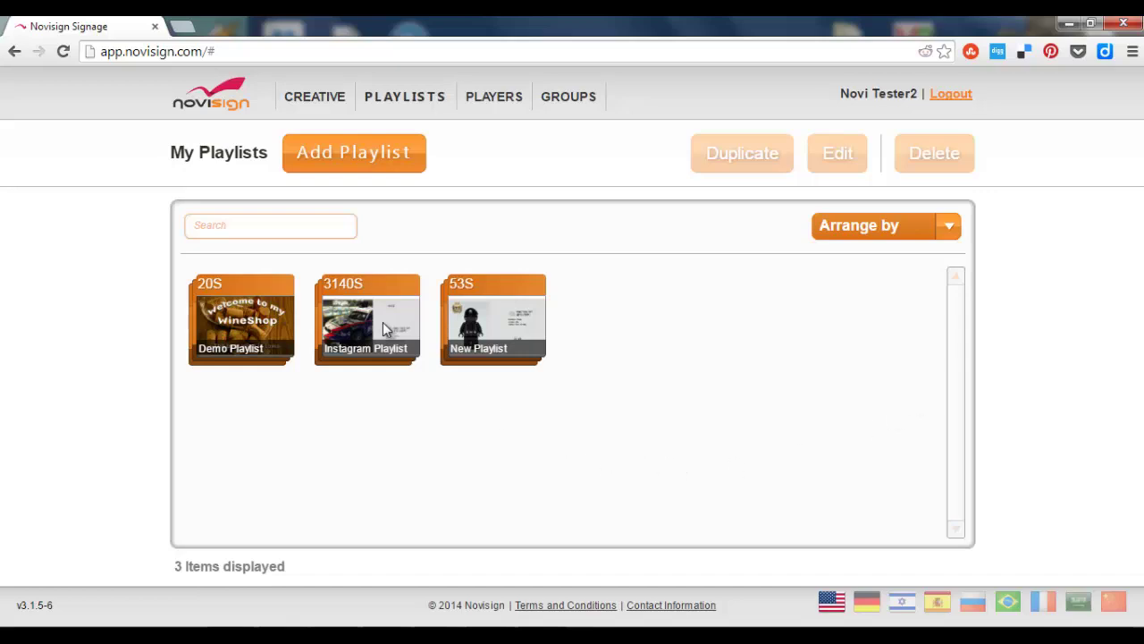
# Replace New Playlist with Instagram Playlist on New Player and update it.
pyautogui.click(492, 98)
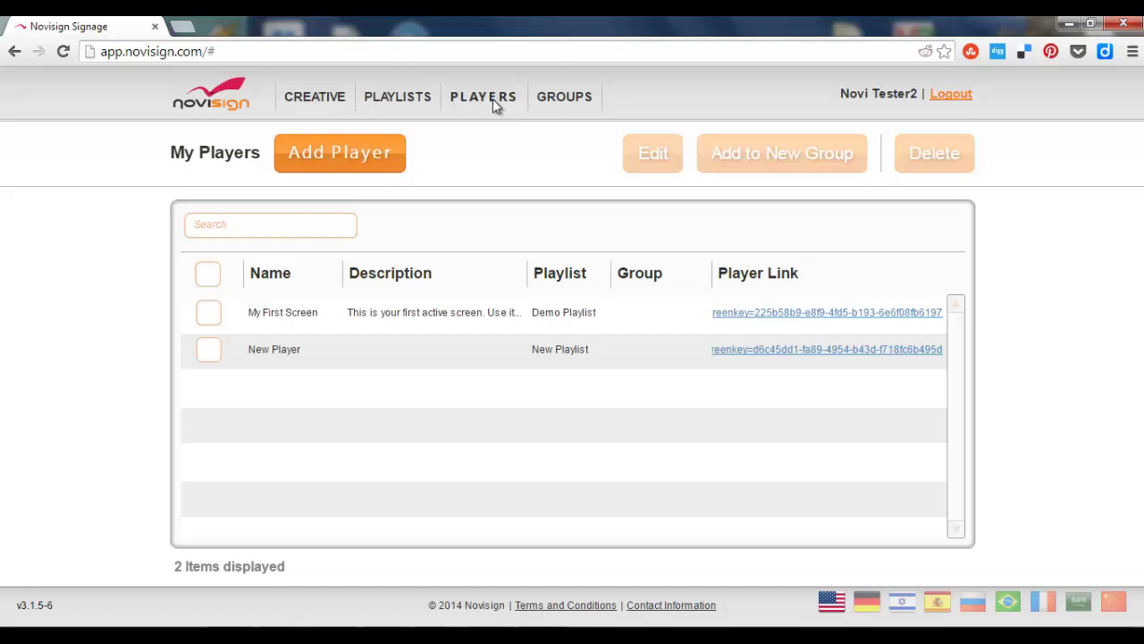
pyautogui.click(209, 349)
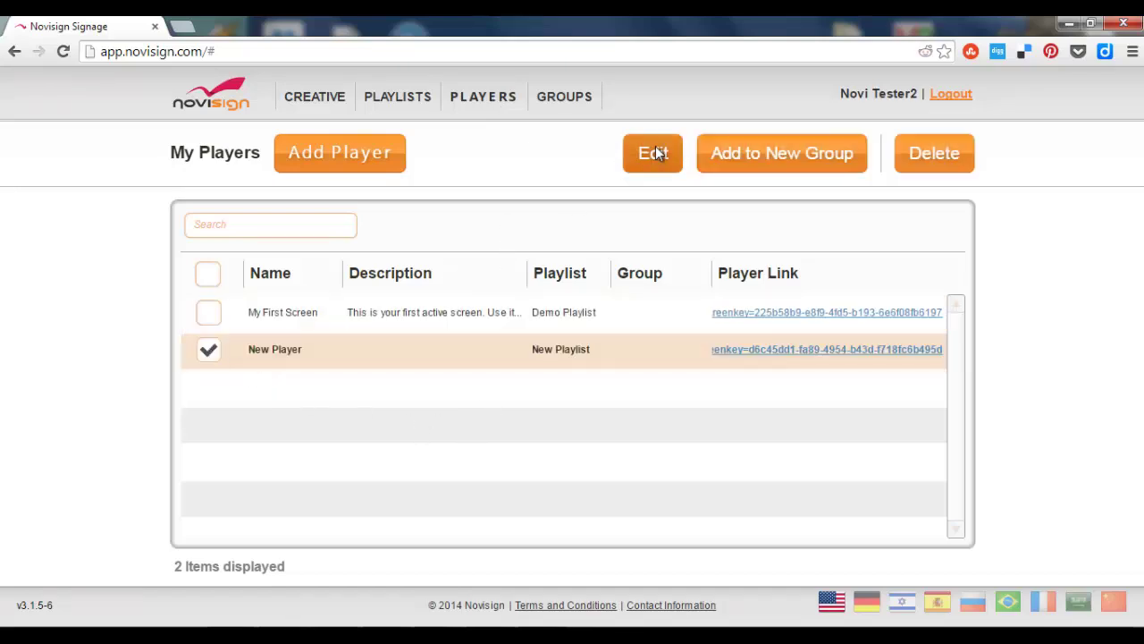
pyautogui.click(657, 152)
pyautogui.click(290, 227)
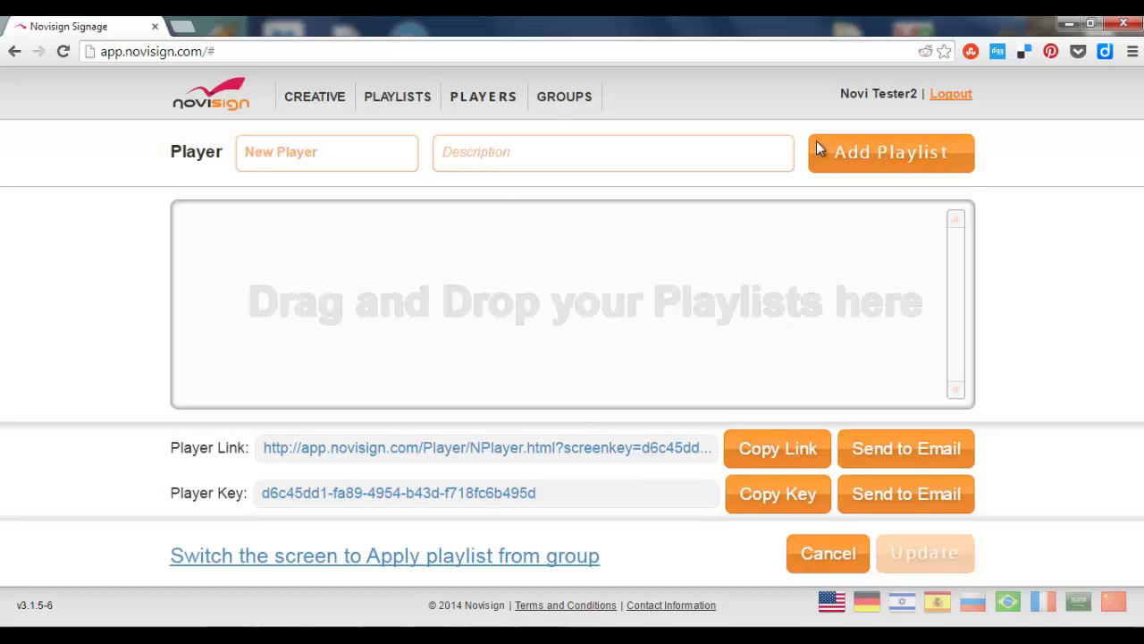
pyautogui.click(845, 147)
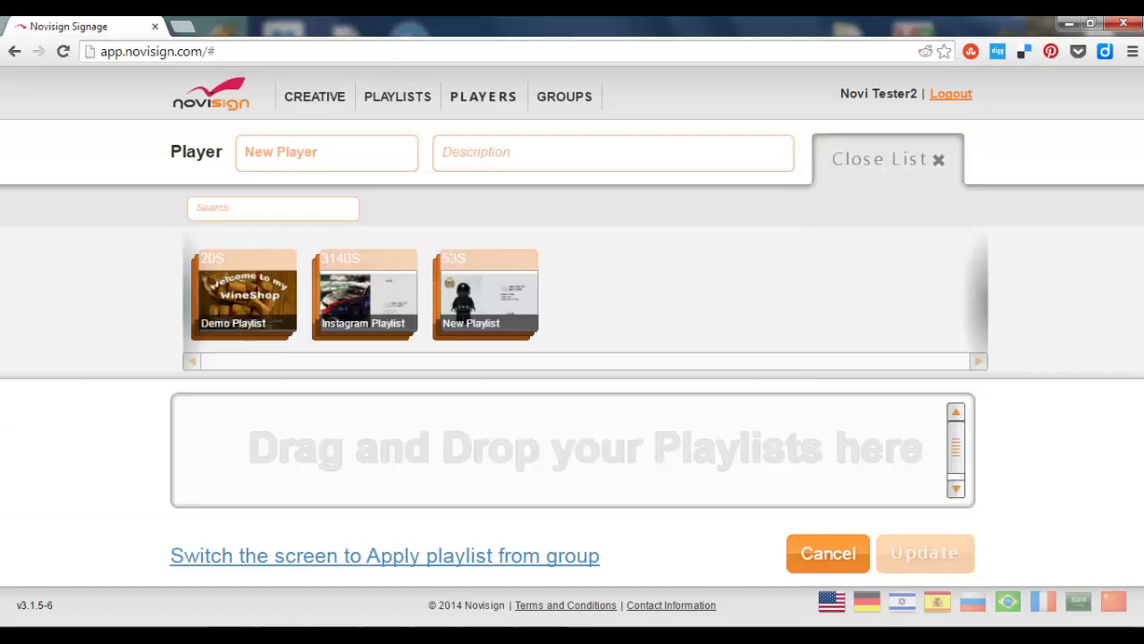
pyautogui.moveTo(365, 295); pyautogui.dragTo(465, 469)
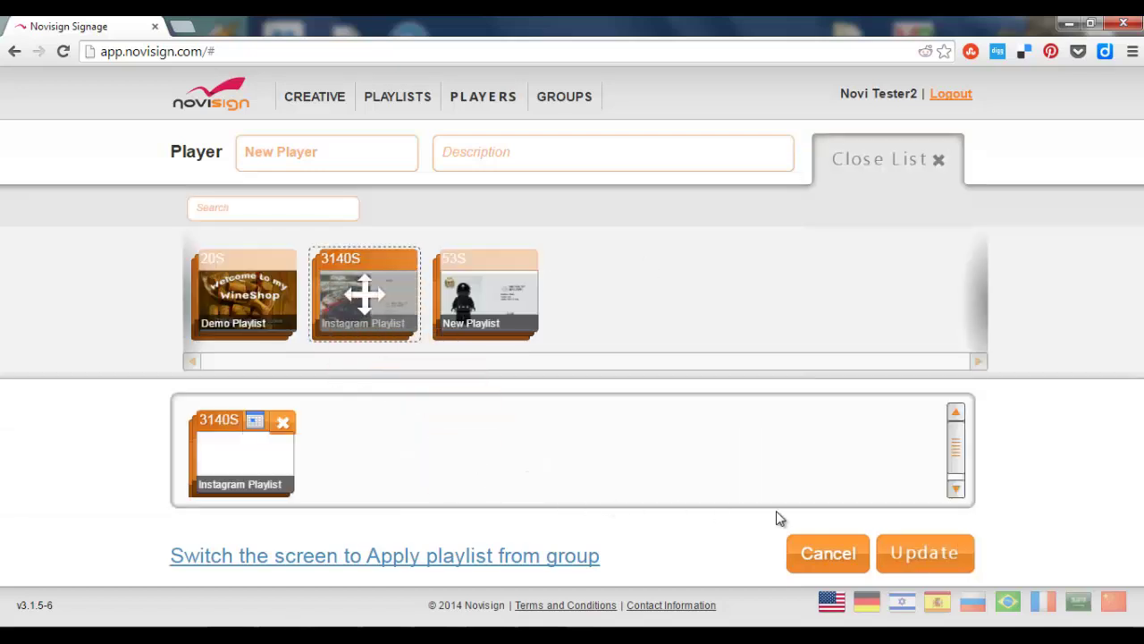
pyautogui.click(932, 550)
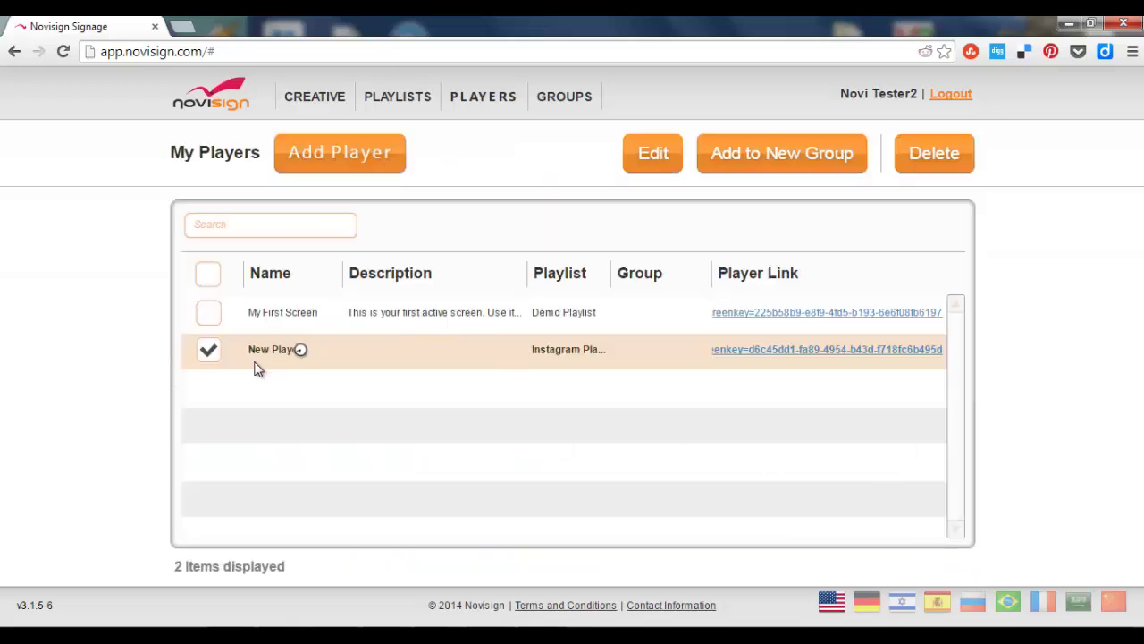